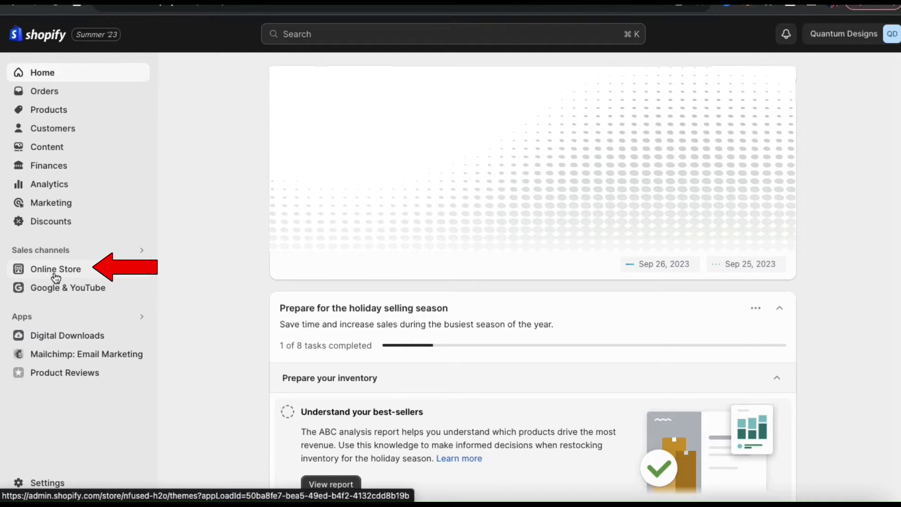
Step: Open the current Dawn theme for customization and add a Collage section to the home page template
left_click(64, 272)
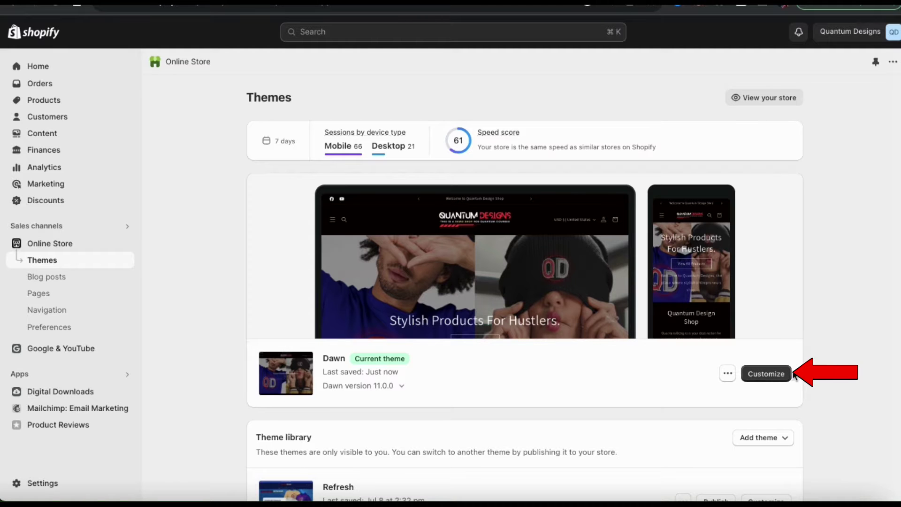
left_click(769, 376)
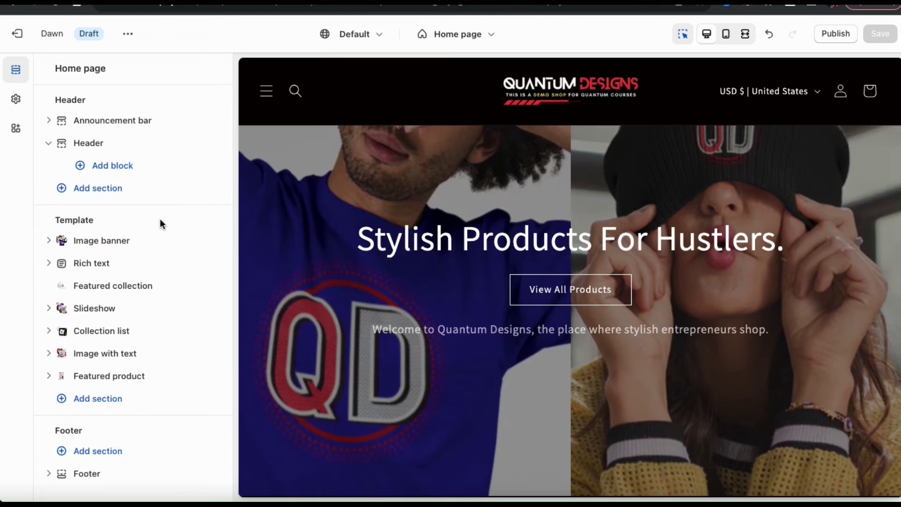
left_click(100, 402)
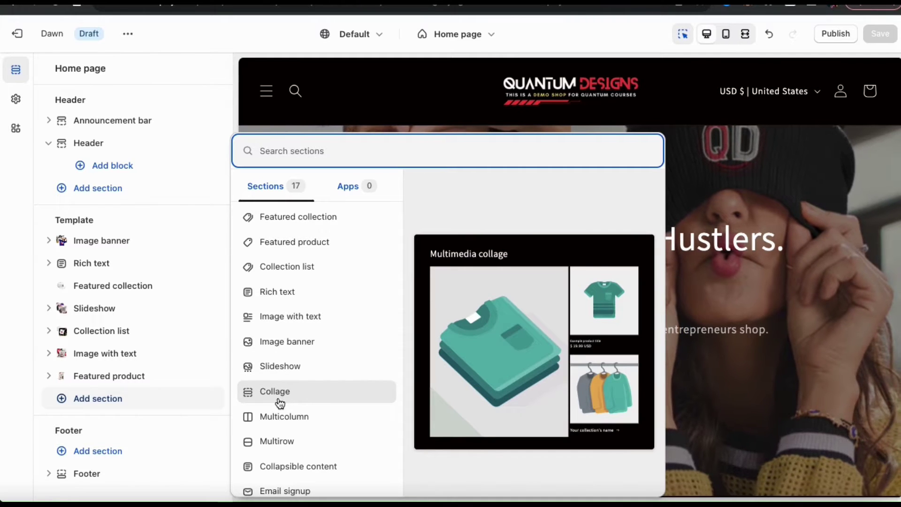
left_click(281, 403)
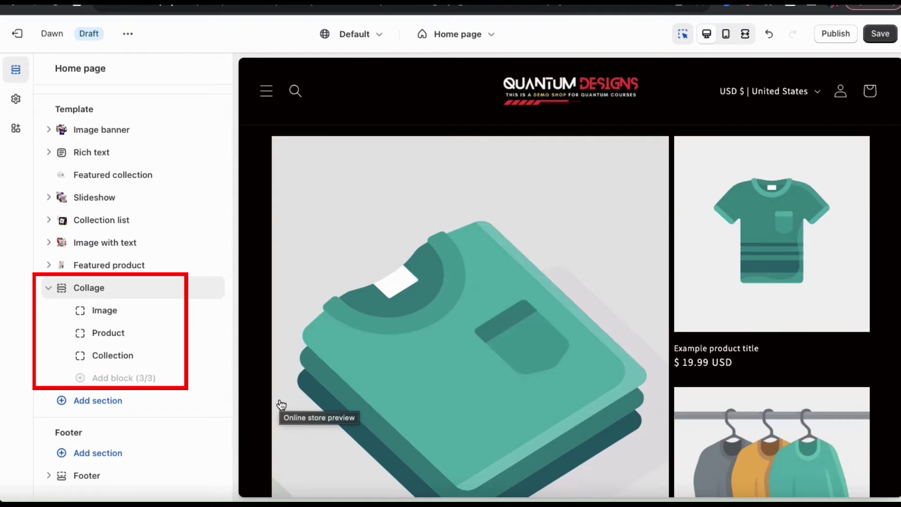
scroll(273, 346, "down", 2)
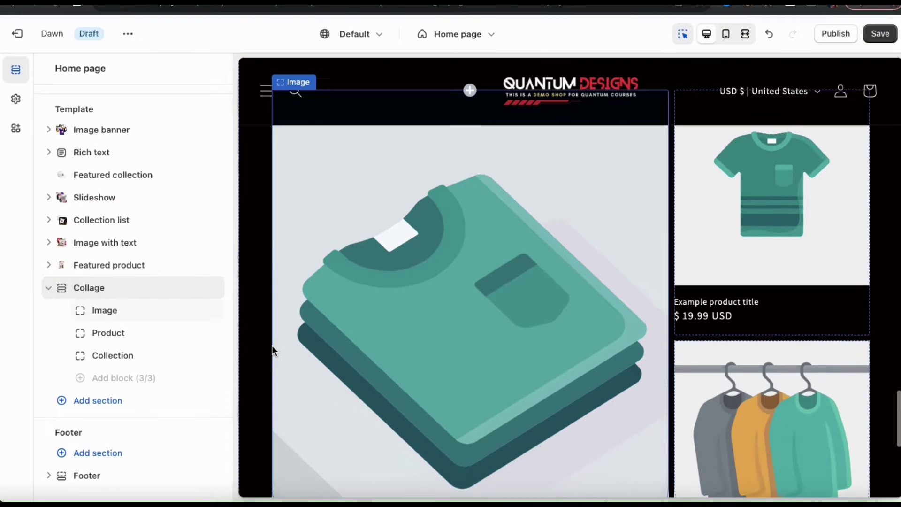
scroll(273, 345, "down", 2)
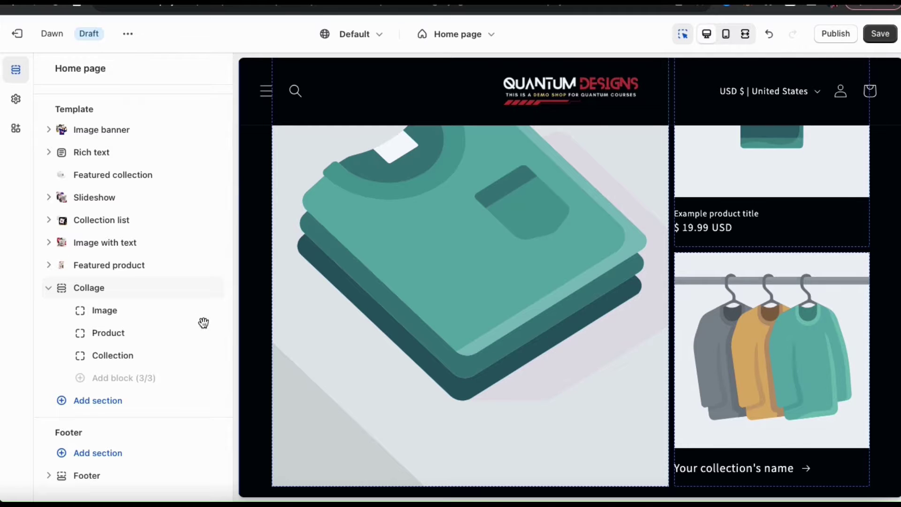
Step: Change the Collage section's heading to "Elevate Your Home"
mouse_move(97, 298)
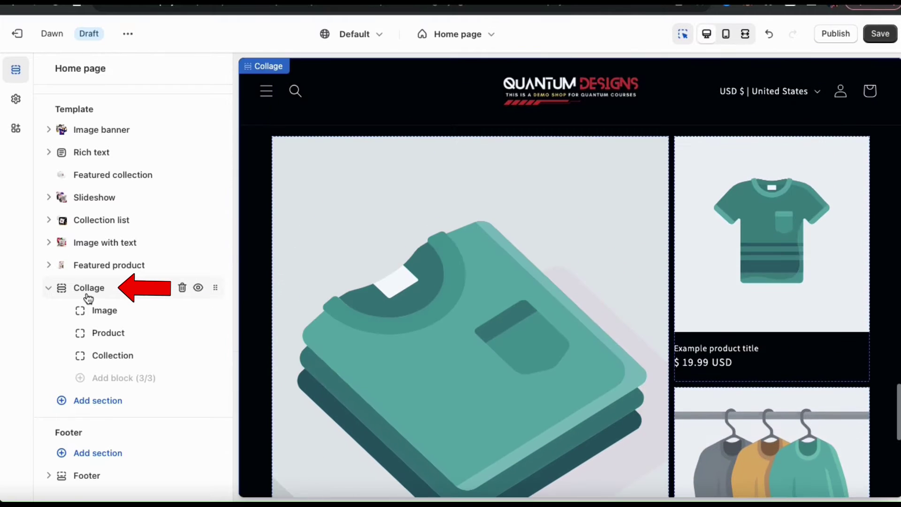
left_click(88, 295)
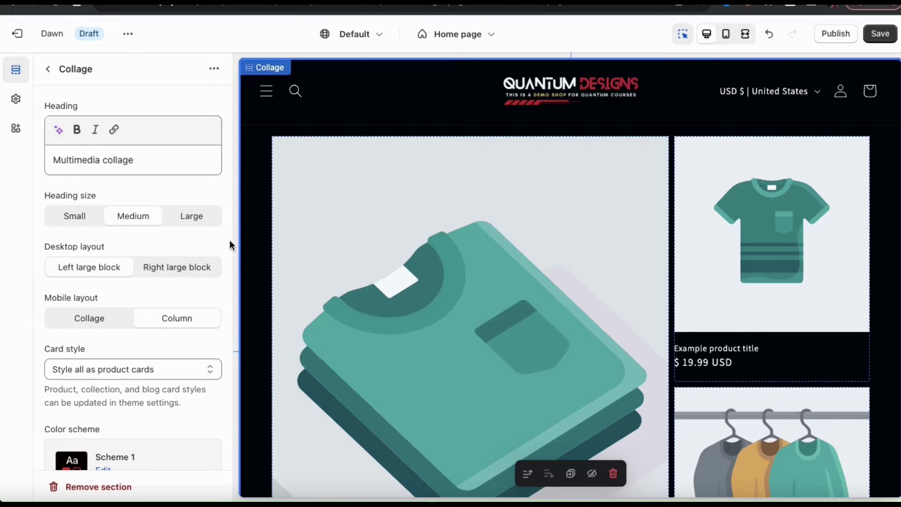
scroll(284, 230, "up", 2)
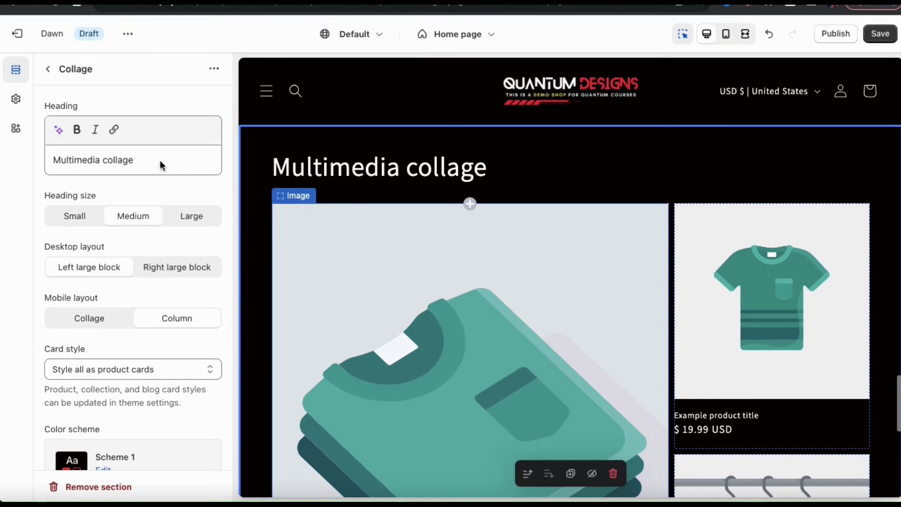
triple_click(123, 161)
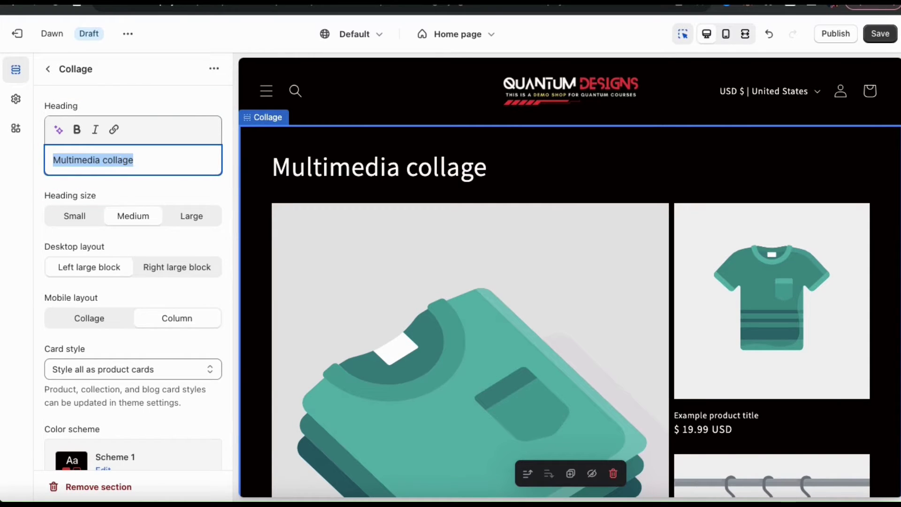
type("EL")
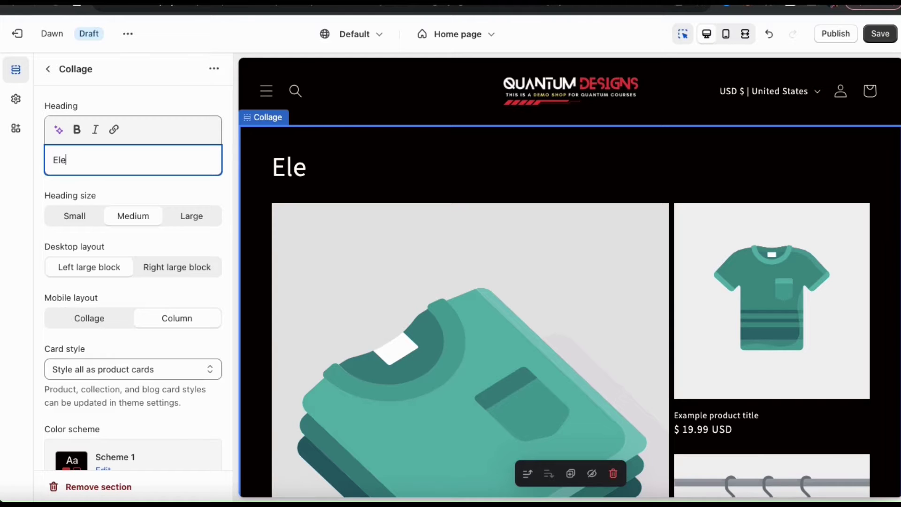
type("evate Your ")
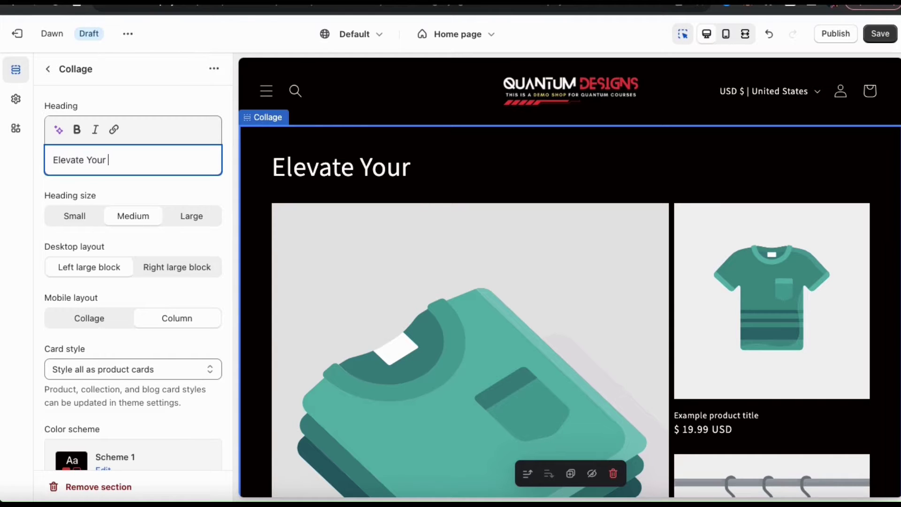
type("Home")
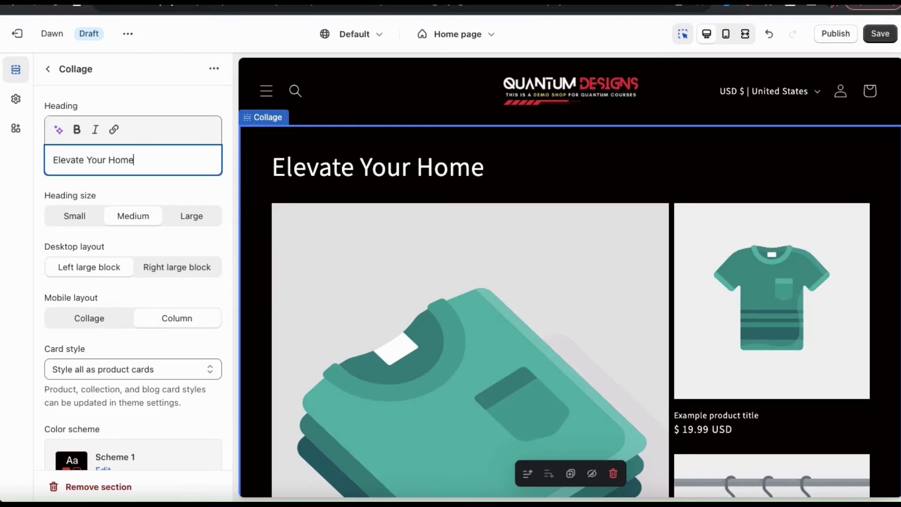
left_click(171, 191)
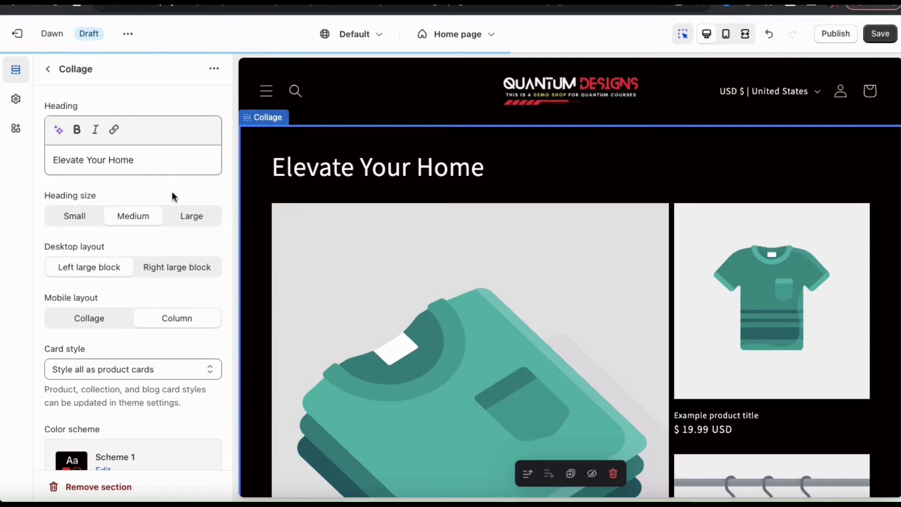
Step: Try the Small, Medium and Large heading sizes on the collage, ending on Medium
left_click(91, 222)
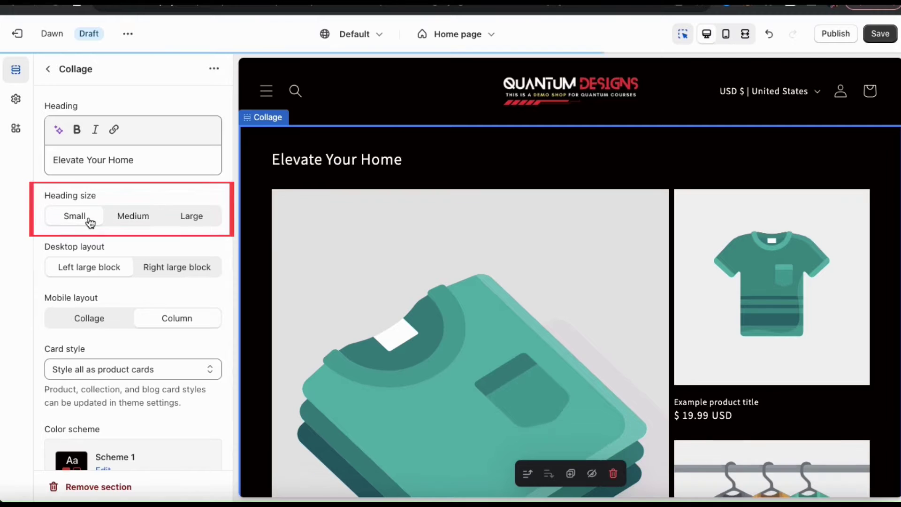
left_click(124, 217)
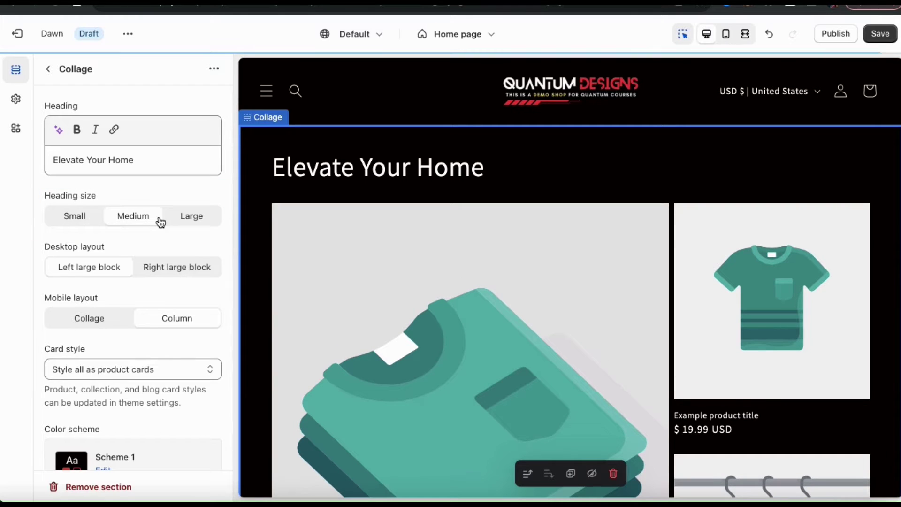
left_click(187, 222)
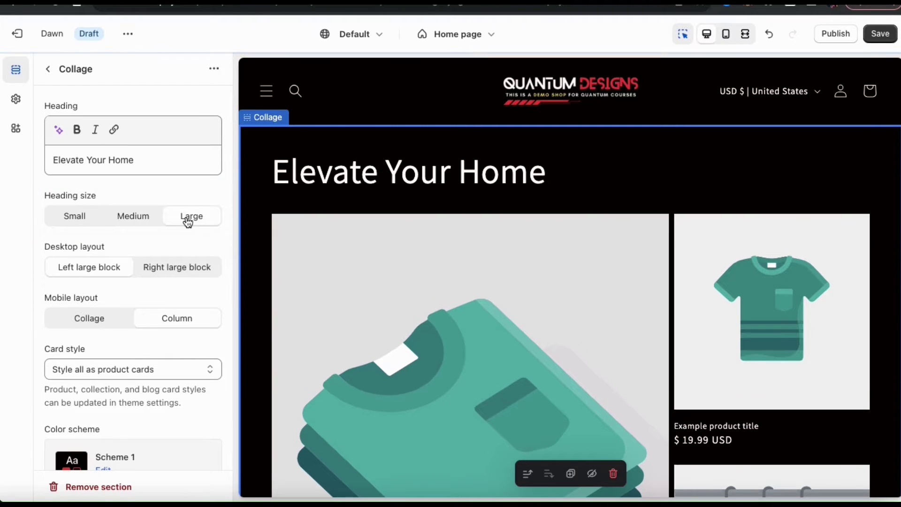
left_click(126, 218)
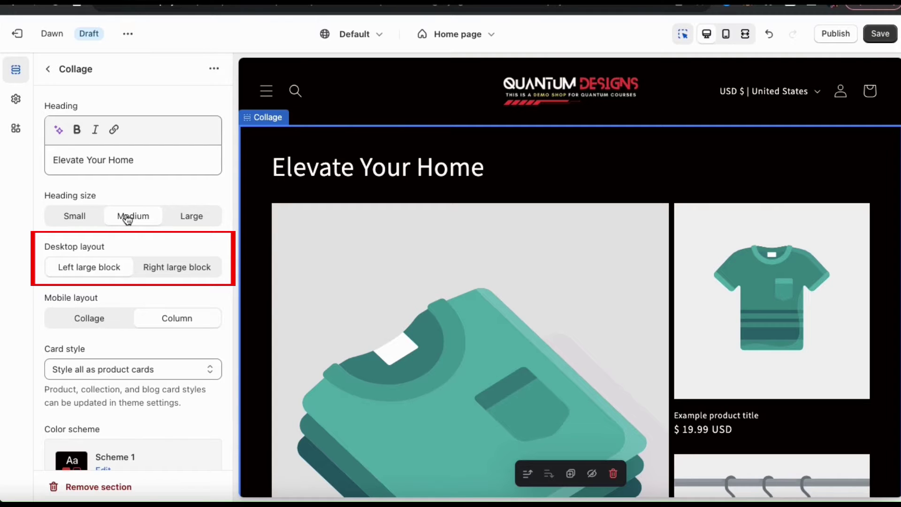
Step: Set the collage's desktop layout to Right large block and, in the mobile preview, its mobile layout to Collage
left_click(176, 265)
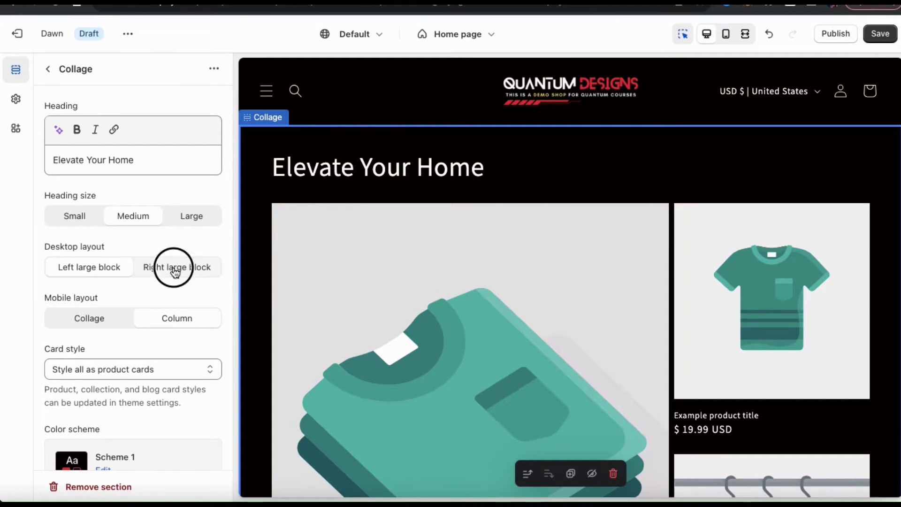
scroll(148, 277, "down", 3)
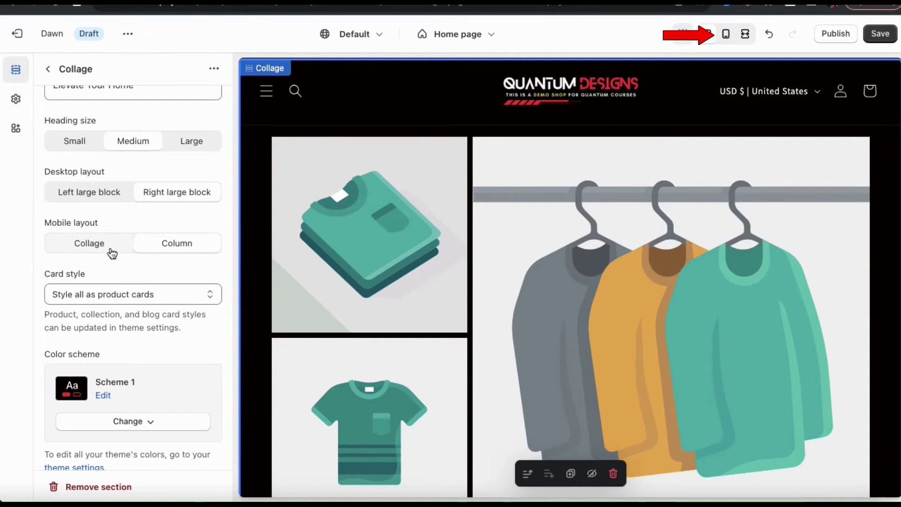
left_click(725, 34)
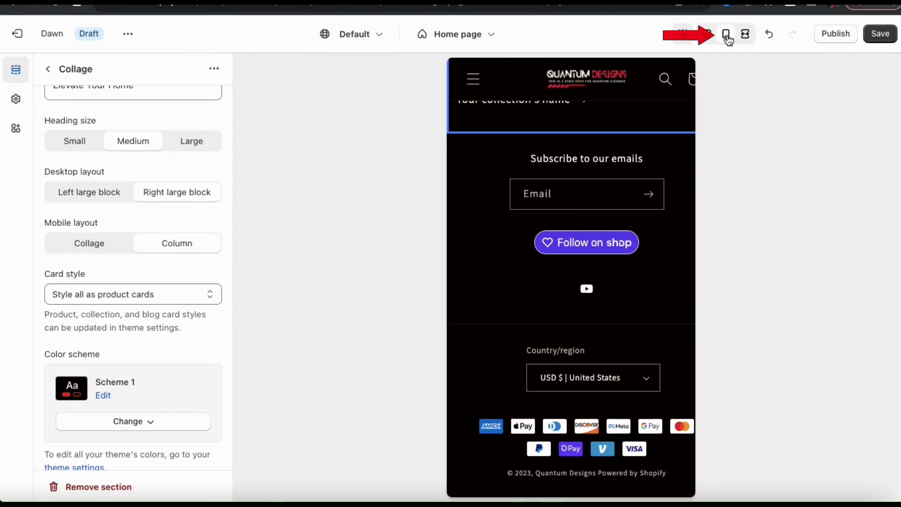
scroll(614, 206, "up", 8)
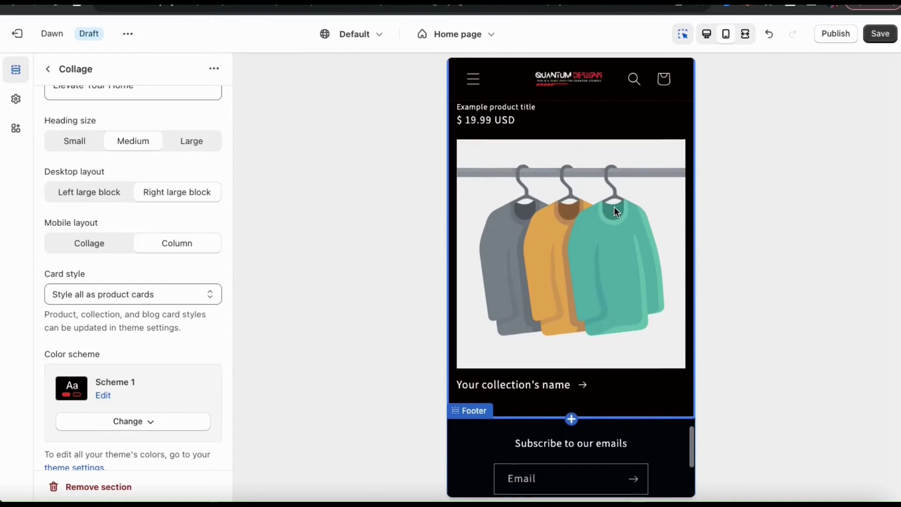
scroll(614, 207, "up", 6)
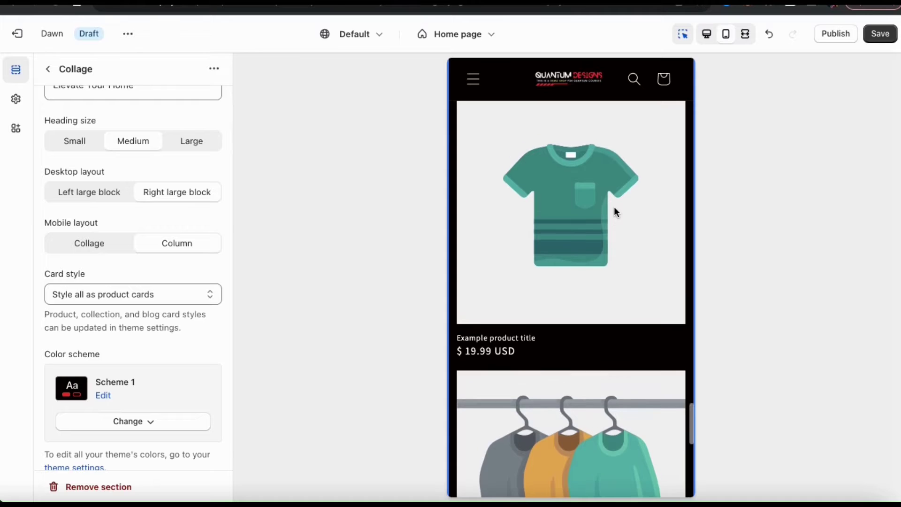
scroll(614, 209, "up", 4)
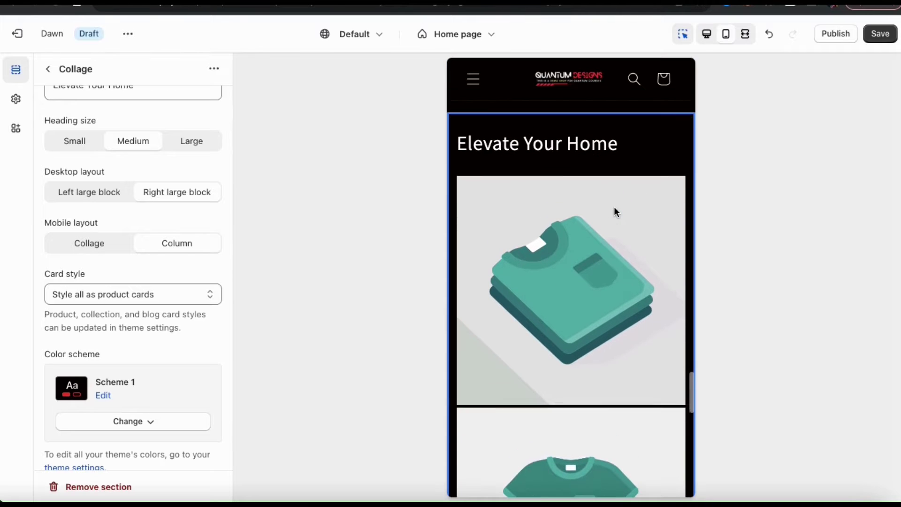
left_click(104, 252)
scroll(557, 229, "down", 3)
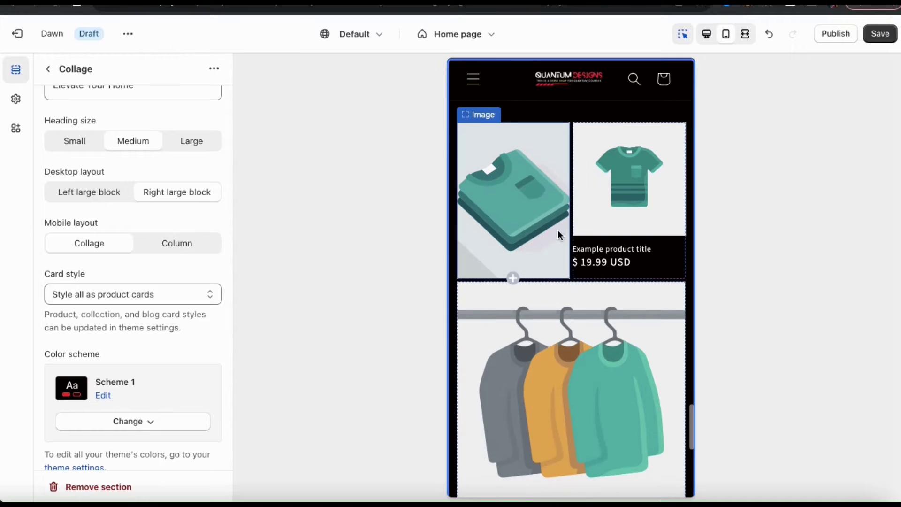
scroll(558, 229, "down", 2)
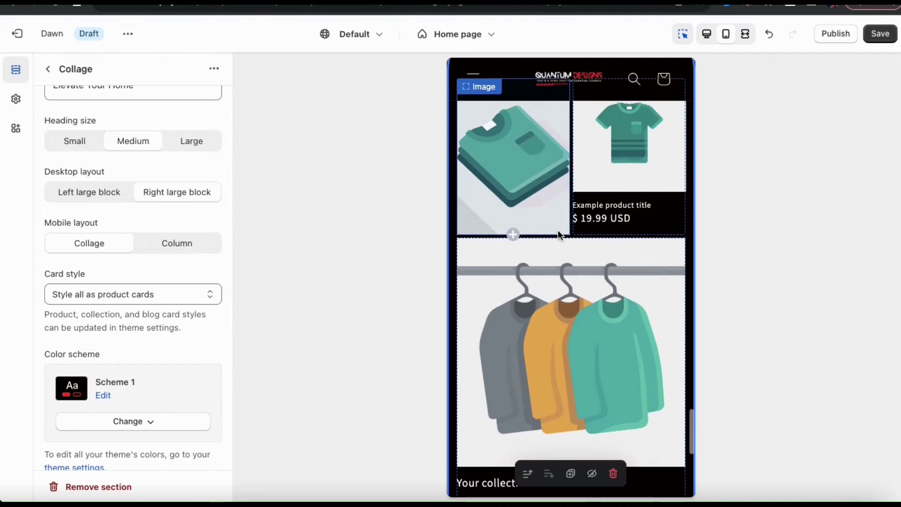
scroll(557, 231, "up", 1)
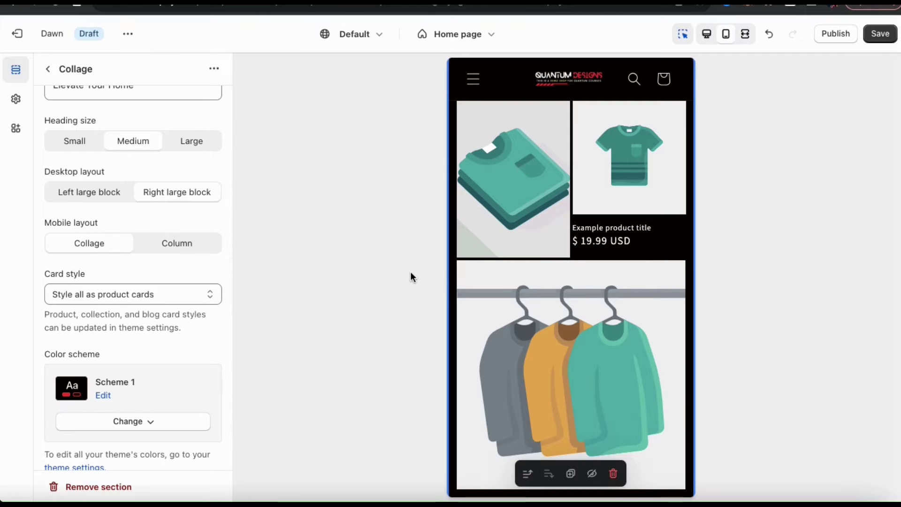
Step: Review the collage's card style, color scheme and section padding settings, and return to the desktop preview
left_click(216, 293)
left_click(184, 330)
scroll(184, 329, "down", 6)
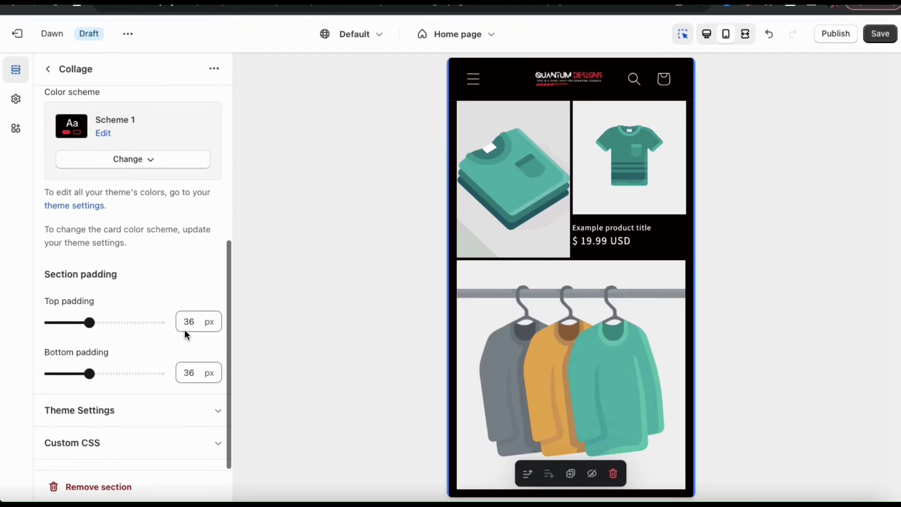
scroll(184, 329, "up", 7)
left_click(706, 34)
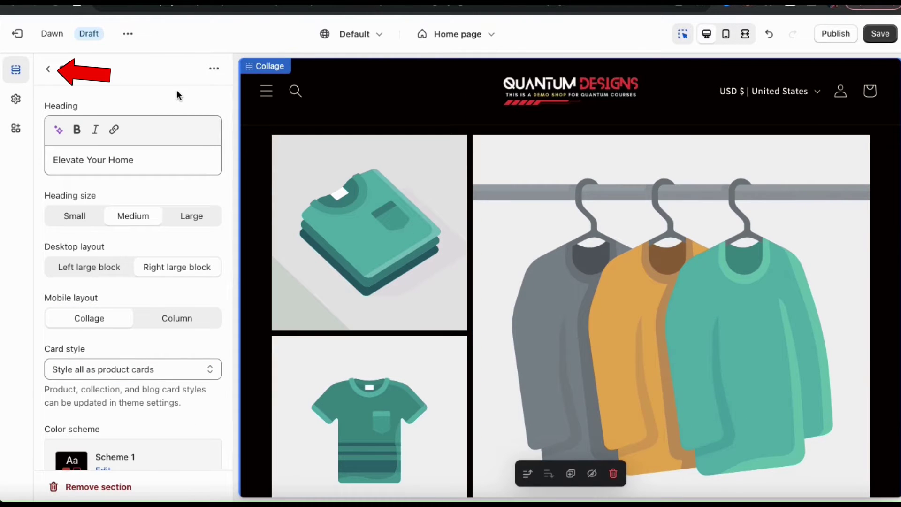
Step: Upload the picture of the QD mug from the computer and assign it to the collage's Image block
left_click(48, 69)
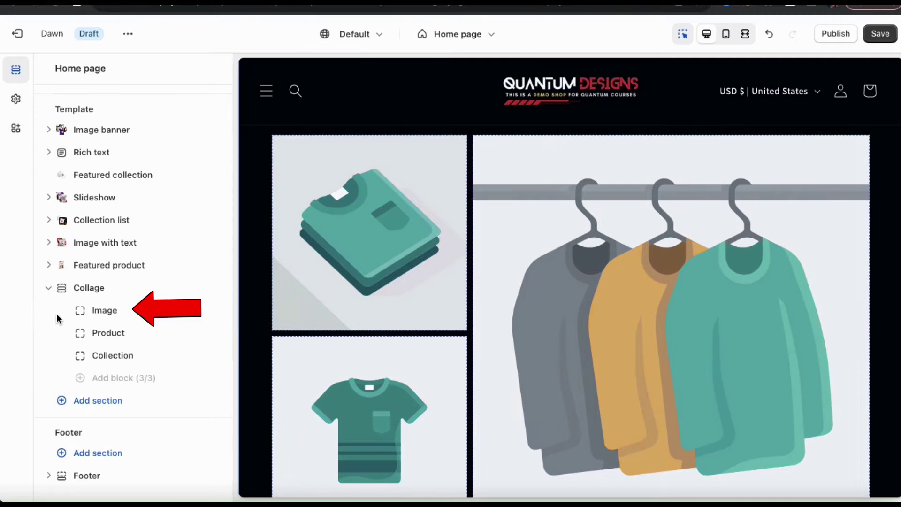
left_click(104, 316)
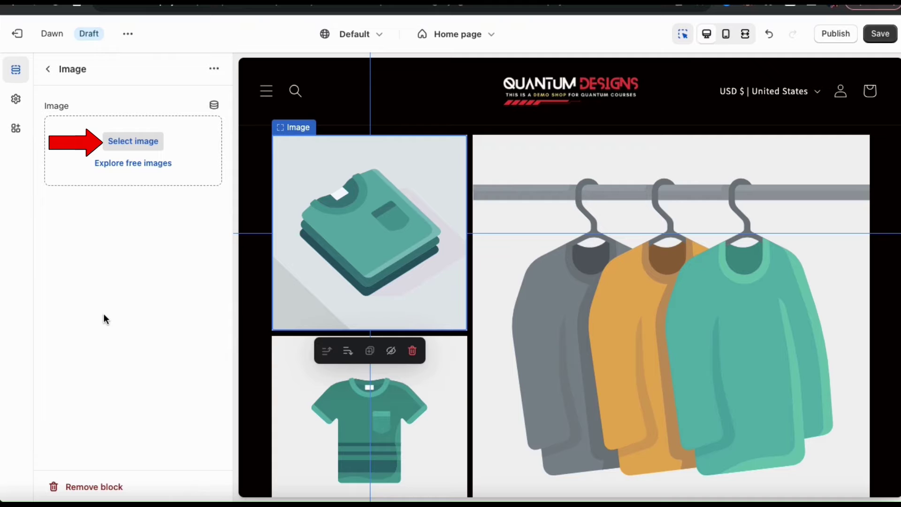
left_click(136, 146)
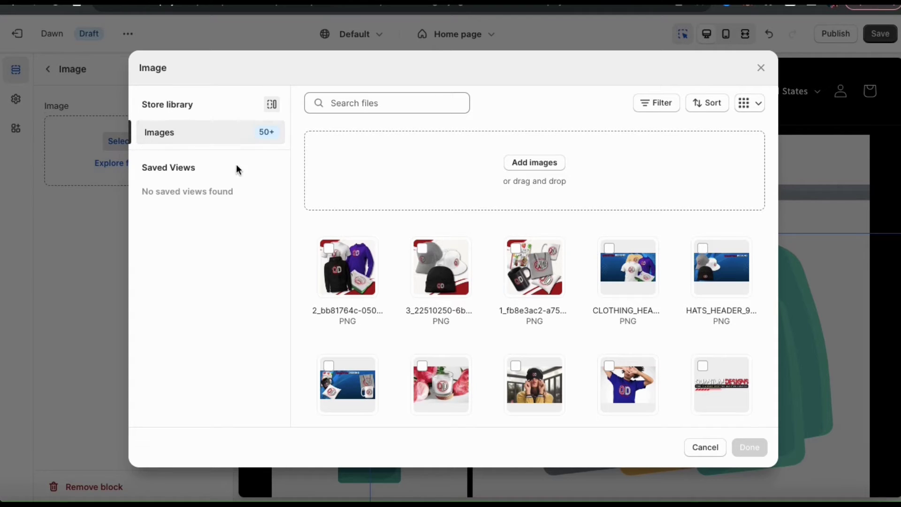
left_click(535, 164)
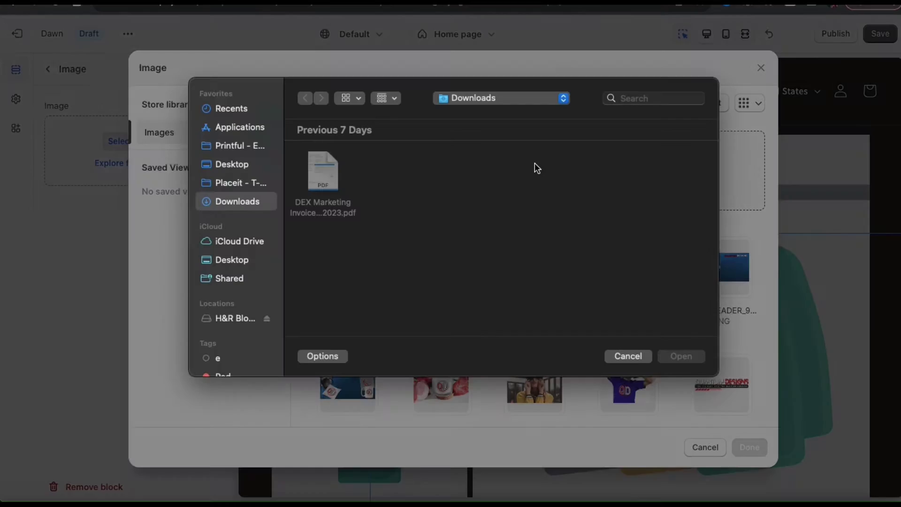
double_click(544, 175)
double_click(544, 174)
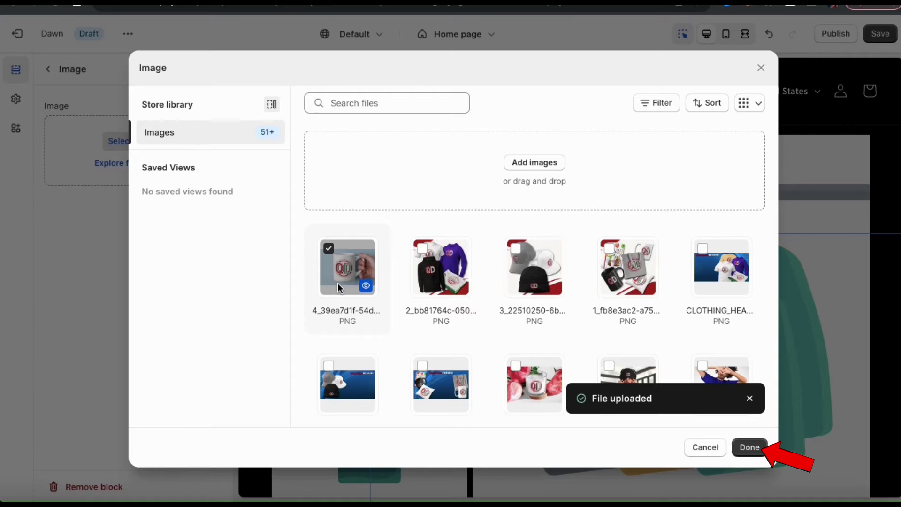
left_click(749, 448)
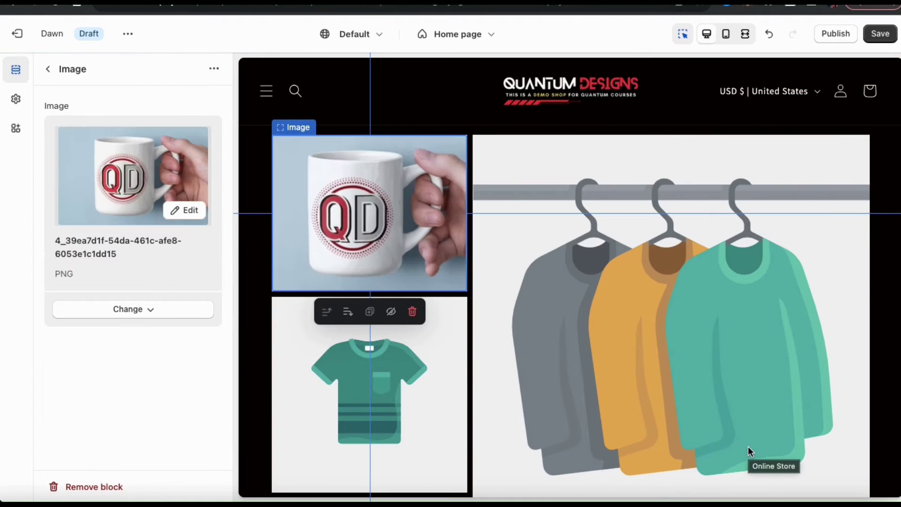
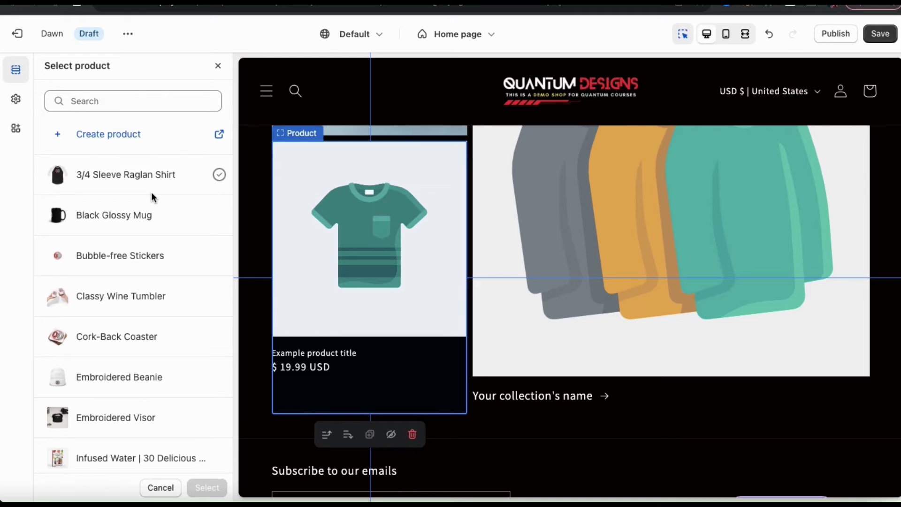
Step: Search the products for "wine" and assign the Classy Wine Tumbler to the collage's Product block
left_click(165, 104)
type("wine")
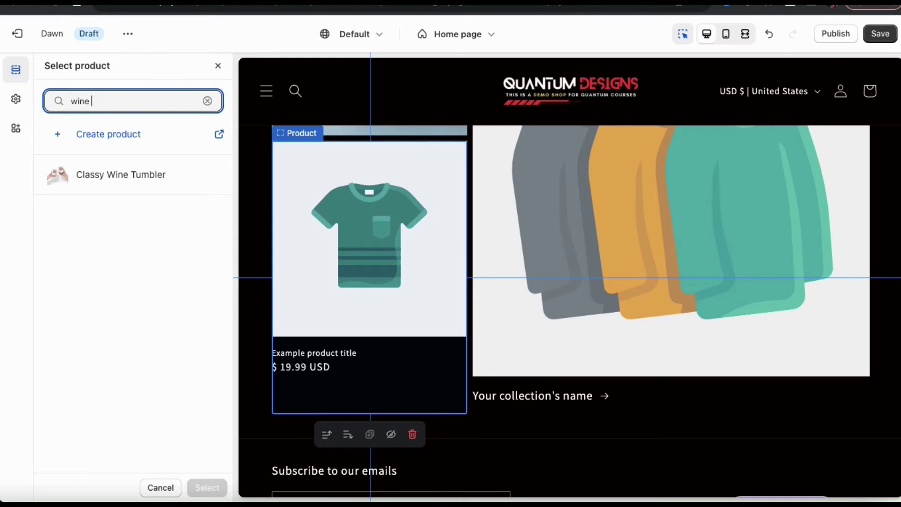
left_click(153, 185)
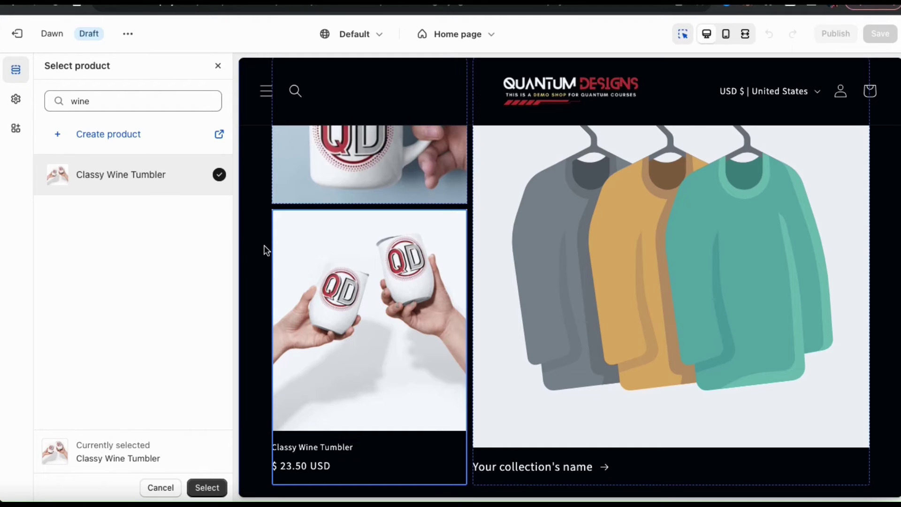
left_click(209, 487)
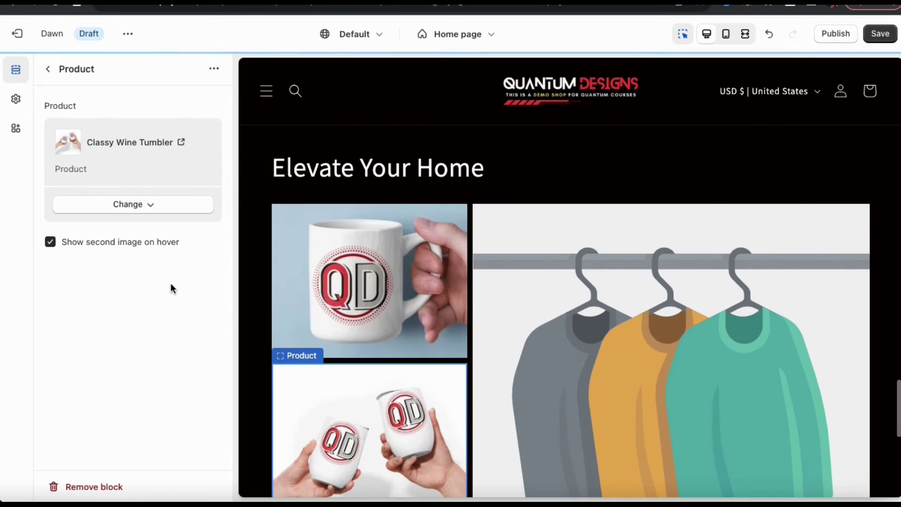
scroll(246, 328, "down", 3)
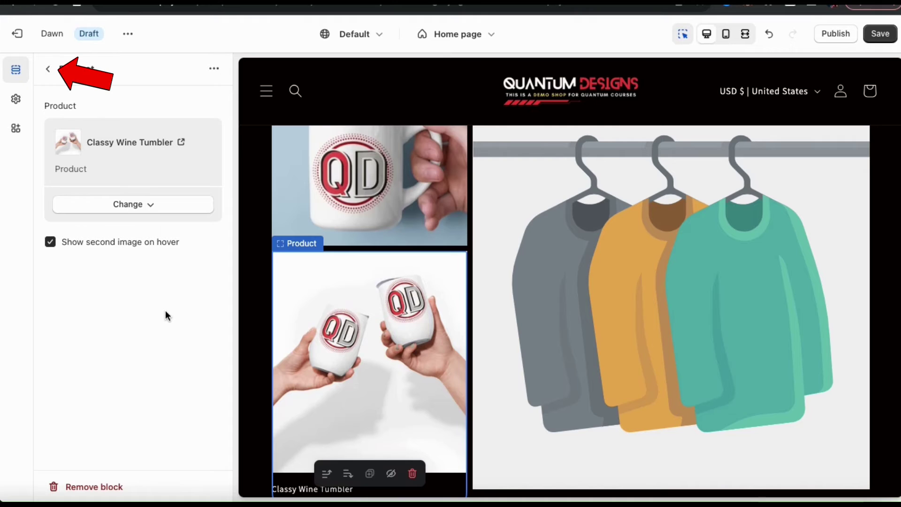
left_click(48, 68)
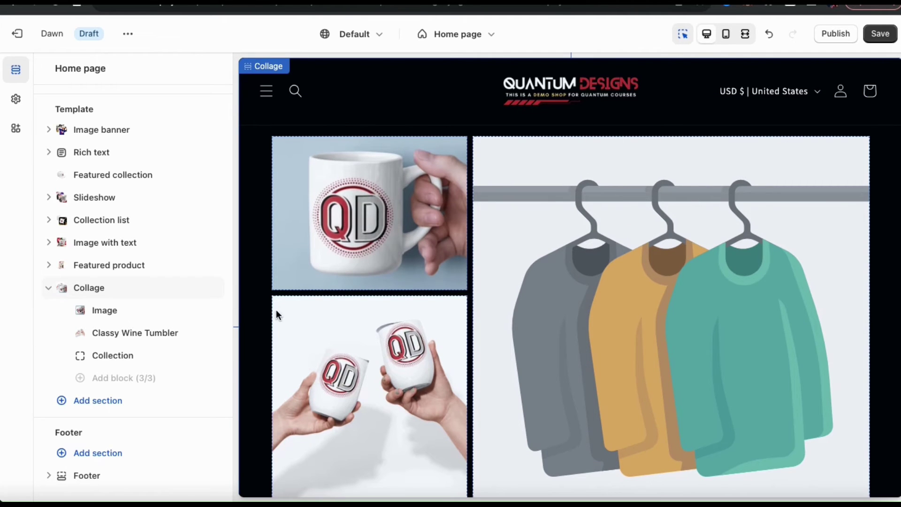
Step: Assign the Home & Living collection to the collage's Collection block and return to the home page section list
scroll(258, 312, "down", 3)
scroll(258, 311, "up", 3)
scroll(257, 311, "down", 1)
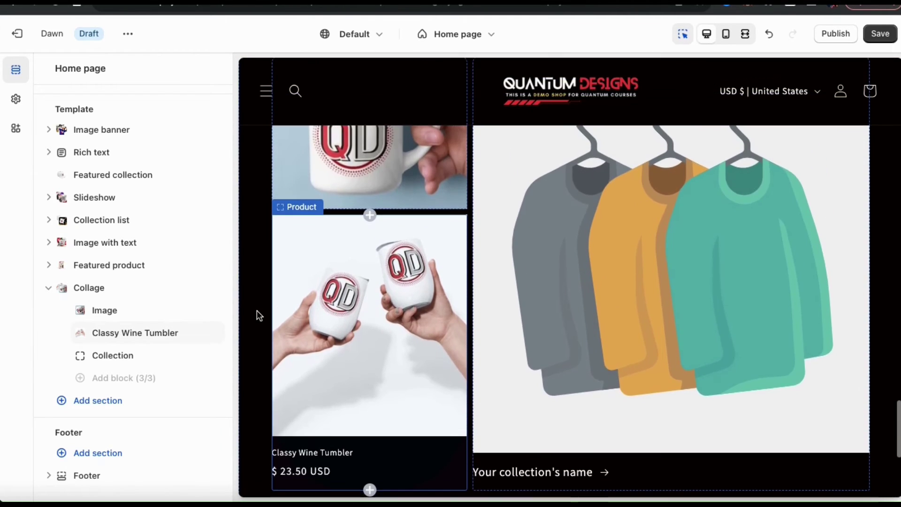
left_click(113, 355)
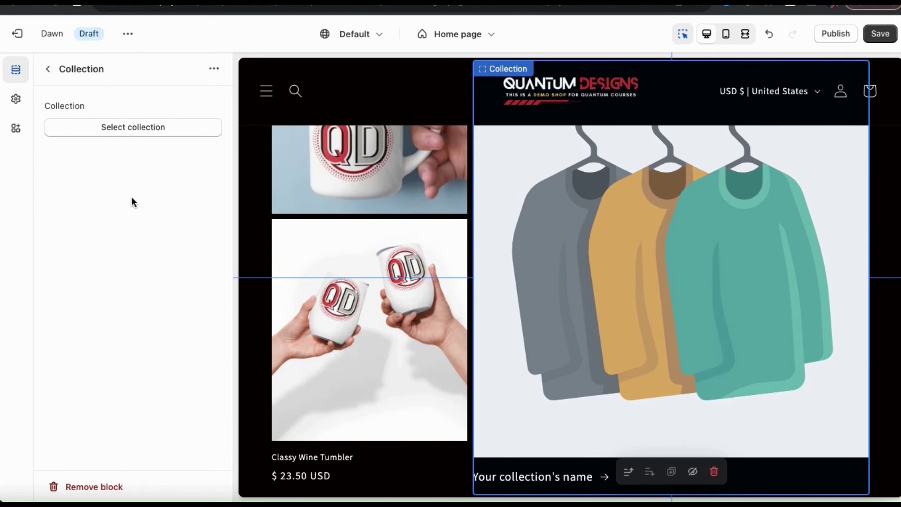
left_click(135, 135)
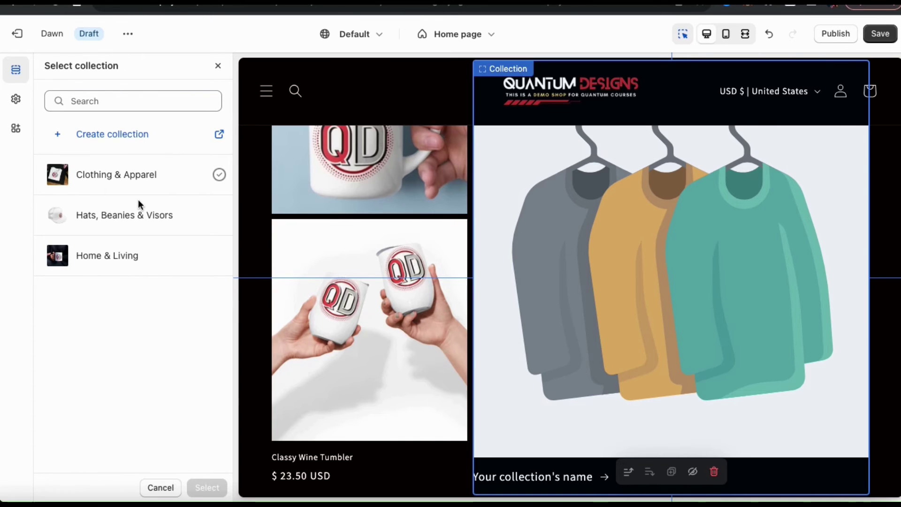
left_click(110, 269)
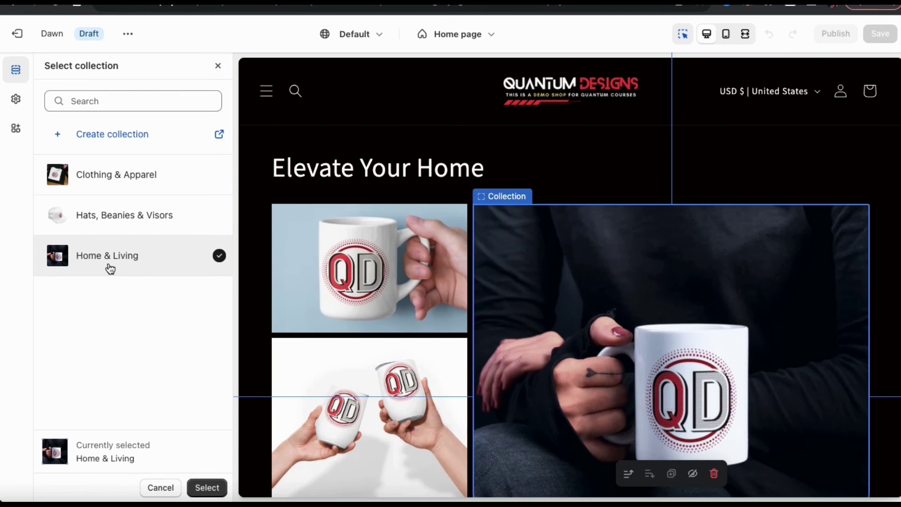
left_click(210, 490)
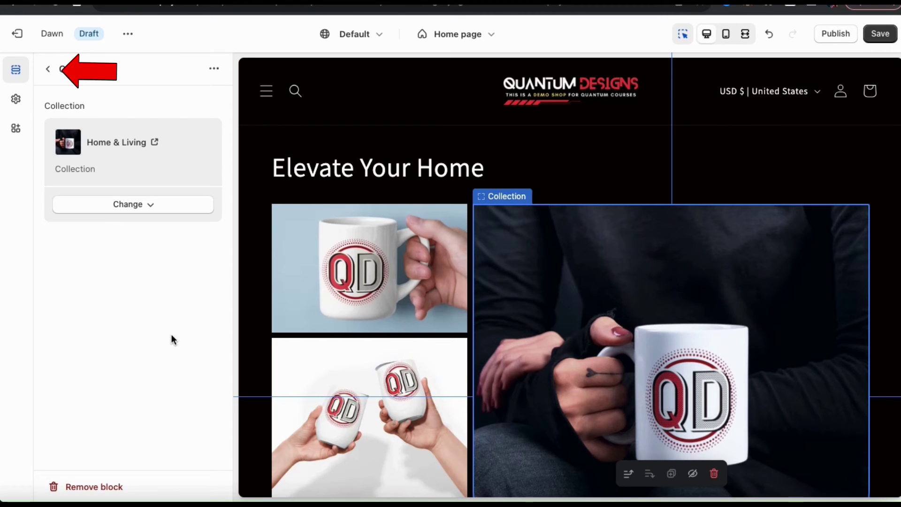
left_click(48, 69)
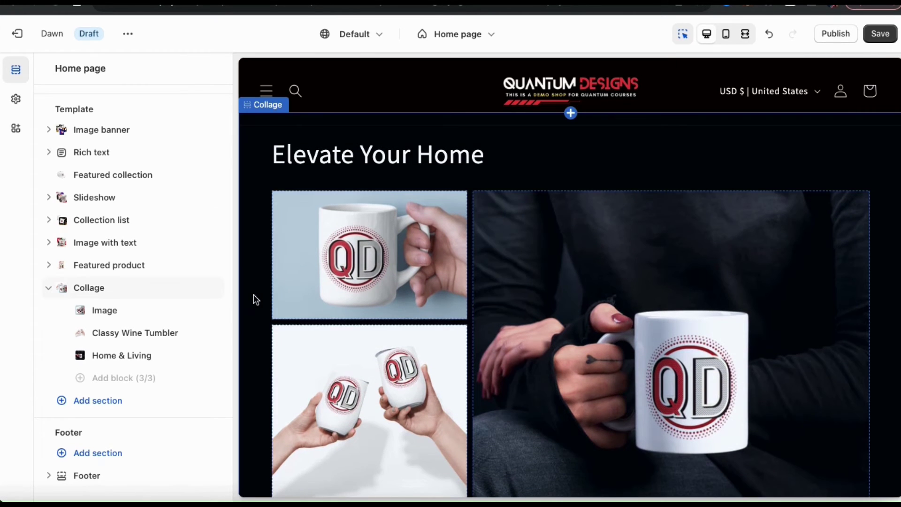
Step: Review the completed collage in the desktop preview and in the mobile preview
scroll(253, 295, "down", 2)
scroll(253, 299, "down", 3)
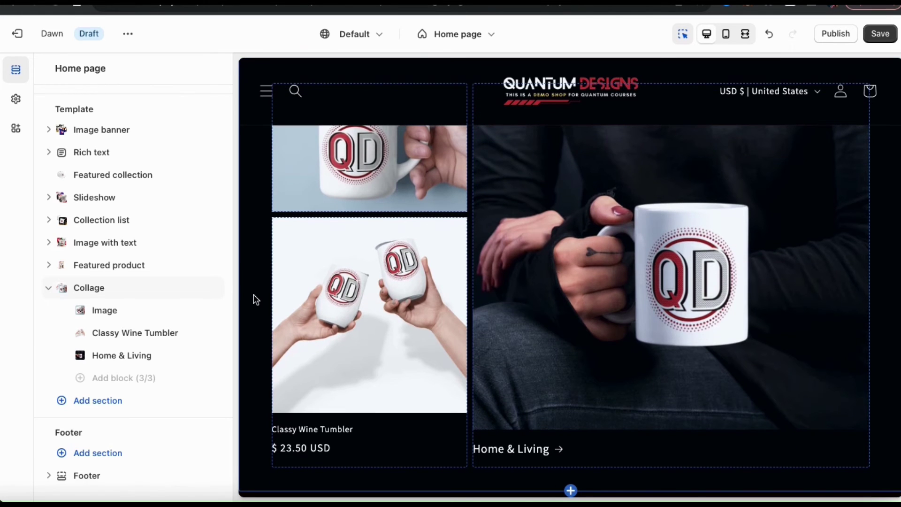
scroll(254, 299, "up", 3)
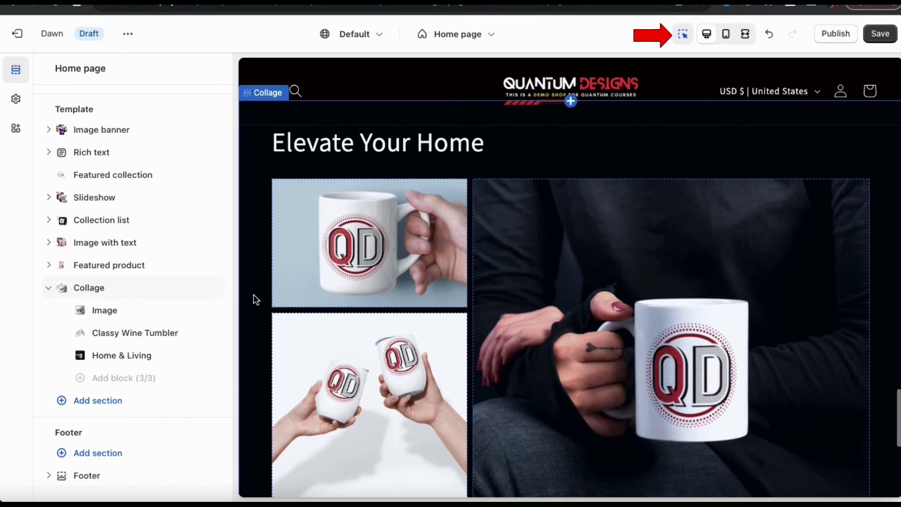
left_click(728, 37)
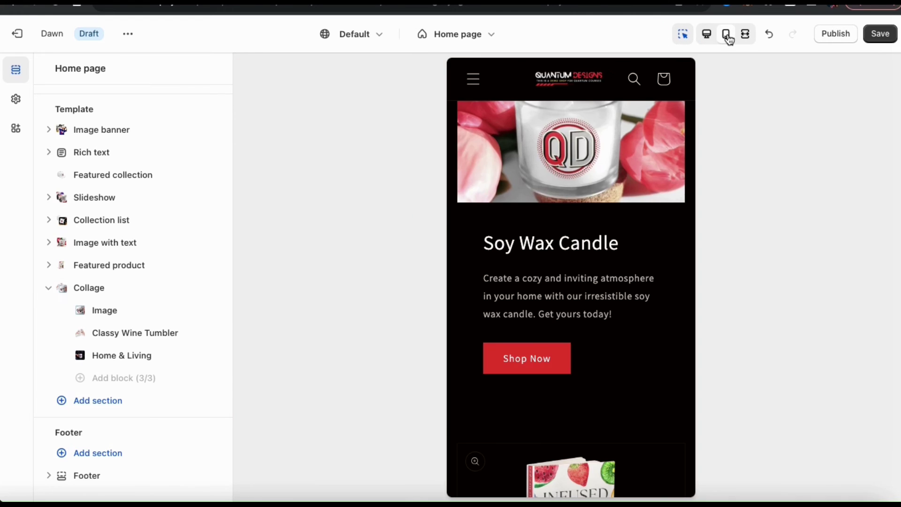
scroll(505, 244, "down", 1)
scroll(504, 241, "down", 10)
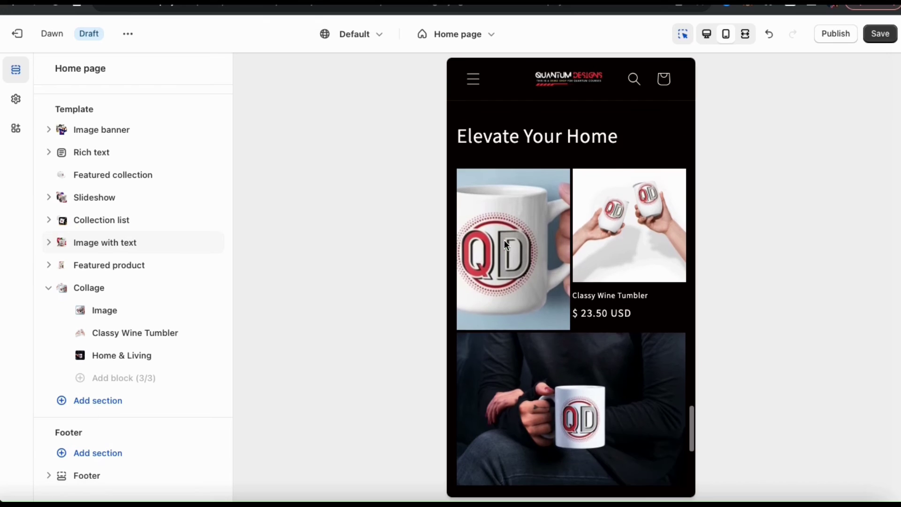
scroll(504, 240, "down", 2)
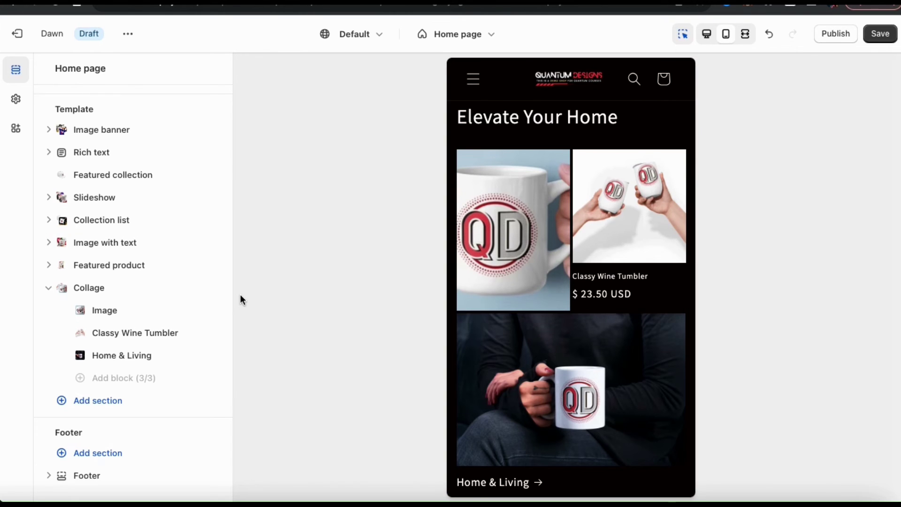
Step: Move the Collage section up so it sits between the Slideshow and Collection list sections
mouse_move(209, 295)
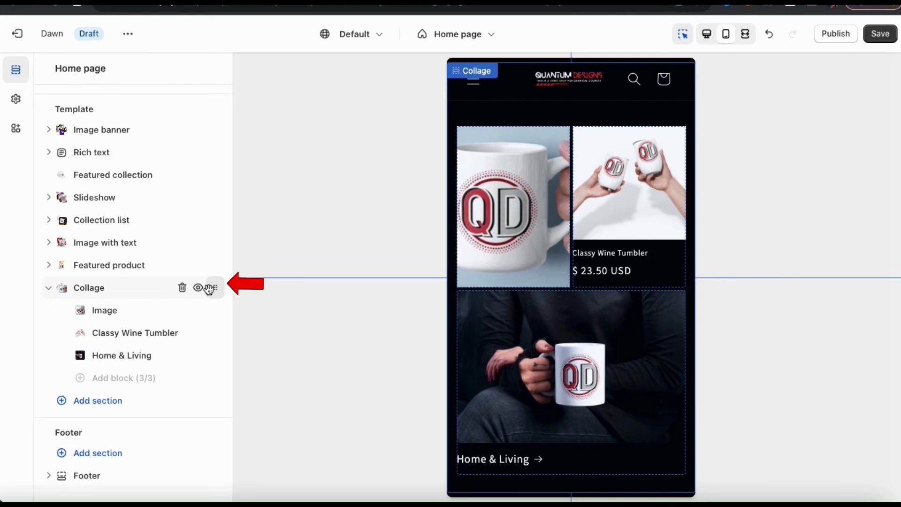
left_click_drag(212, 287, 207, 219)
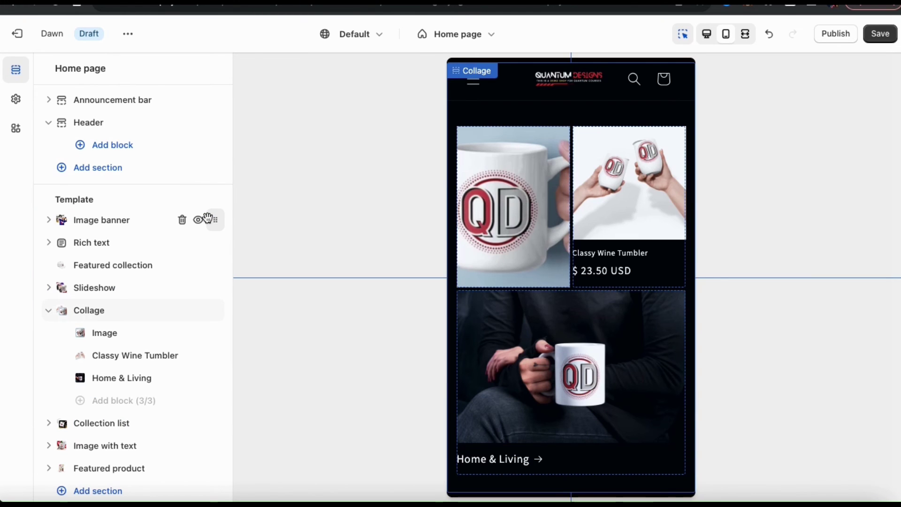
scroll(548, 242, "up", 4)
scroll(547, 243, "up", 5)
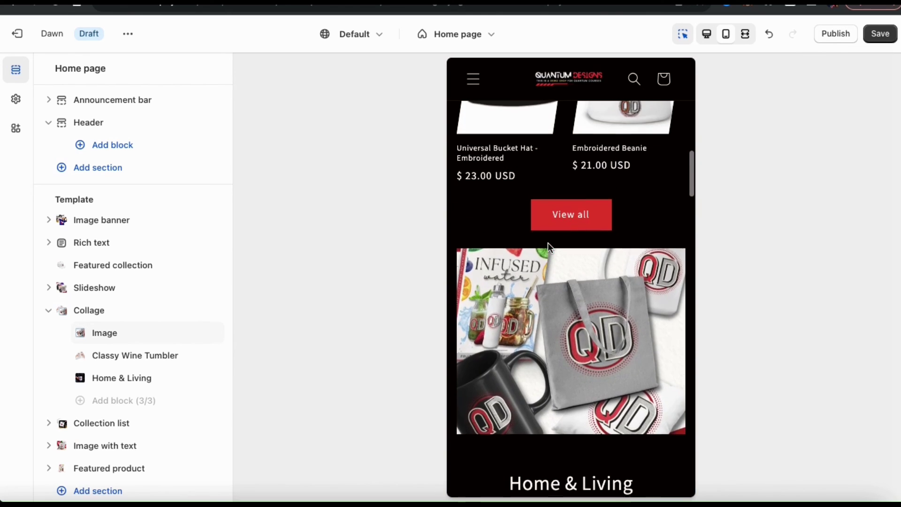
scroll(548, 243, "down", 5)
Step: Return to the desktop preview, save the home page changes and look over the collage
left_click(706, 34)
scroll(642, 220, "up", 3)
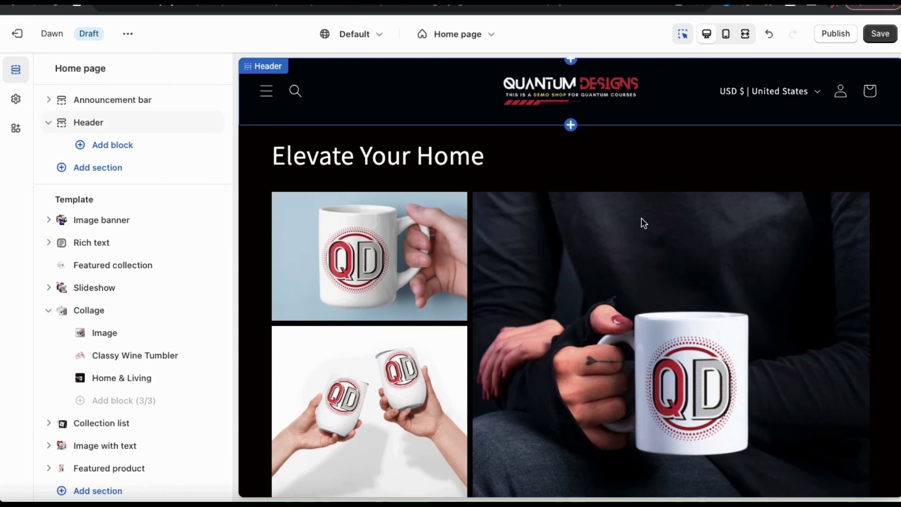
left_click(879, 38)
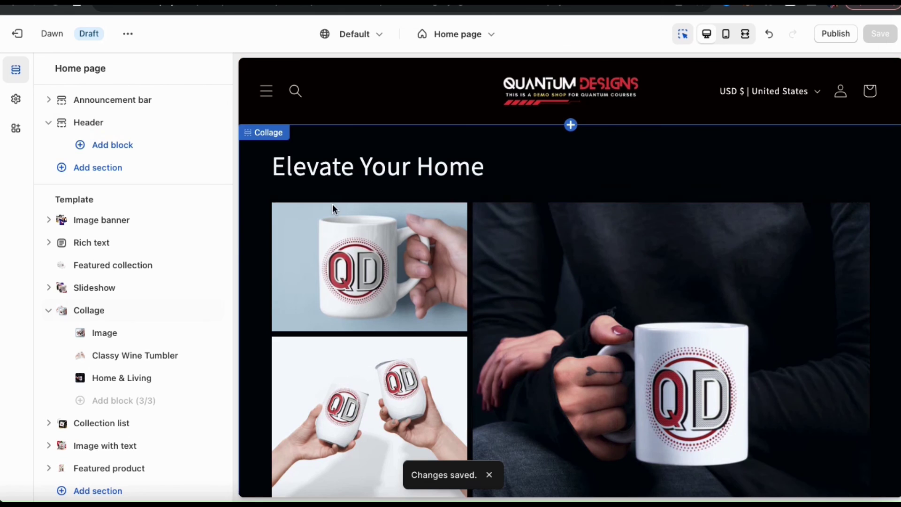
scroll(246, 257, "down", 2)
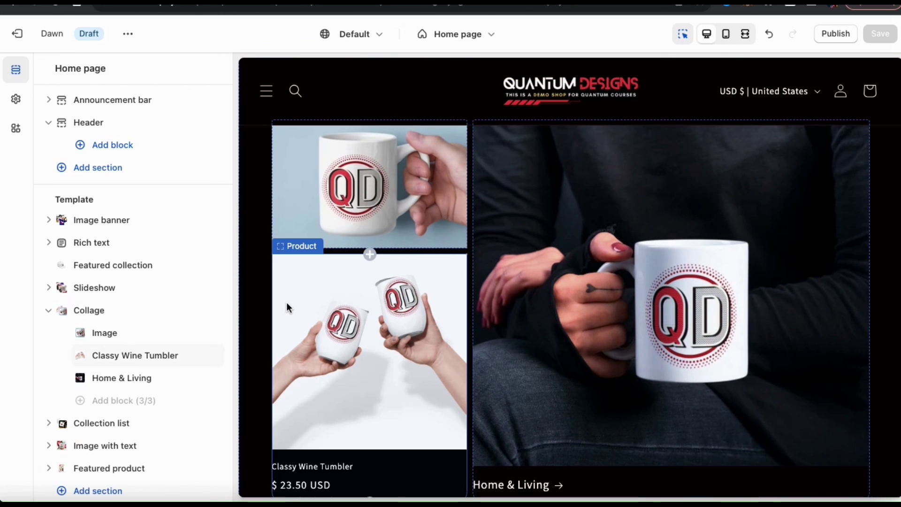
scroll(257, 300, "up", 1)
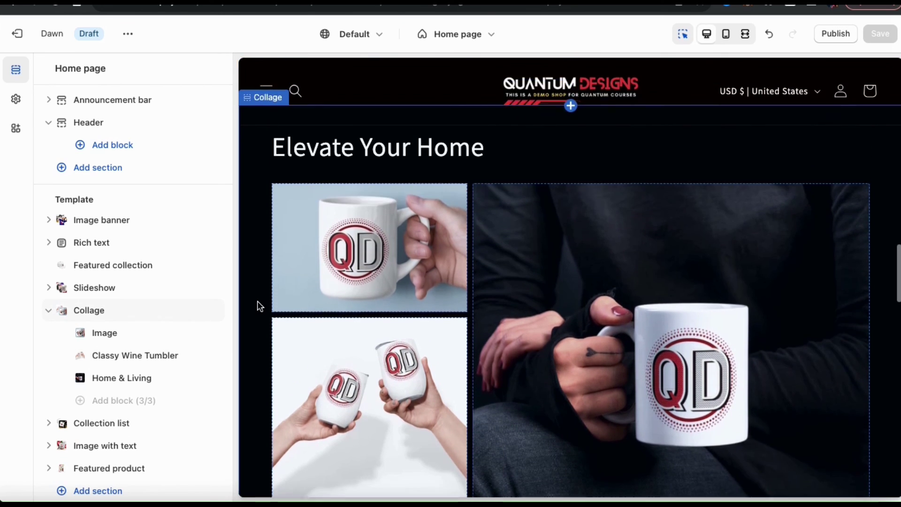
scroll(257, 301, "down", 1)
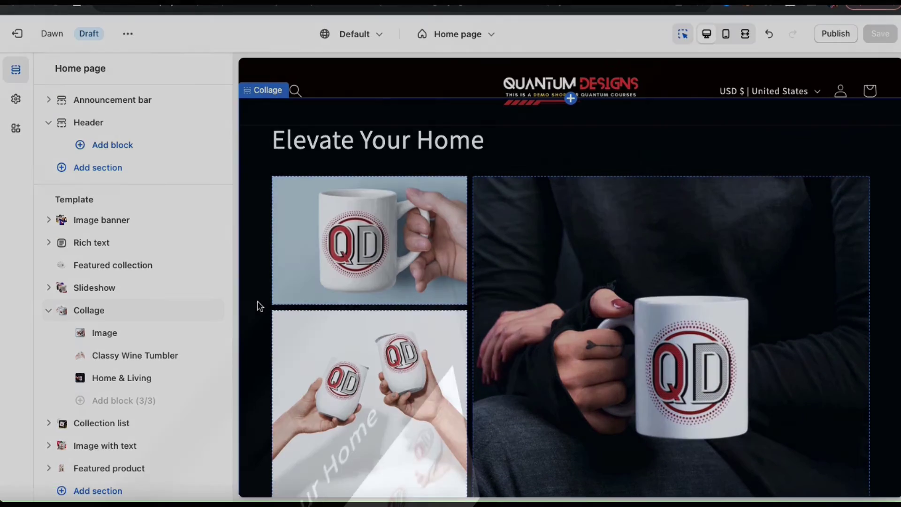